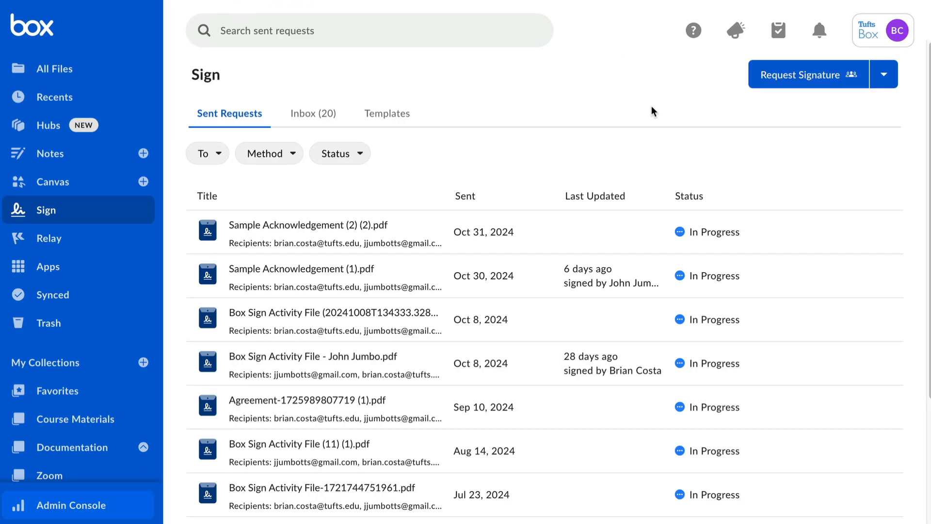
# Start a new signature request and add Sample Acknowledgement.pdf from the Acknowledgements folder in Box.
pyautogui.click(757, 90)
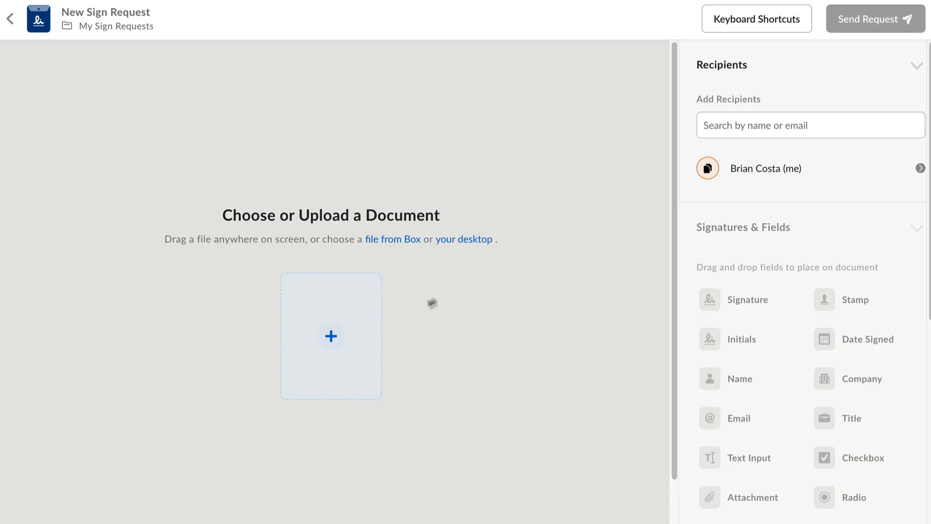
pyautogui.click(334, 335)
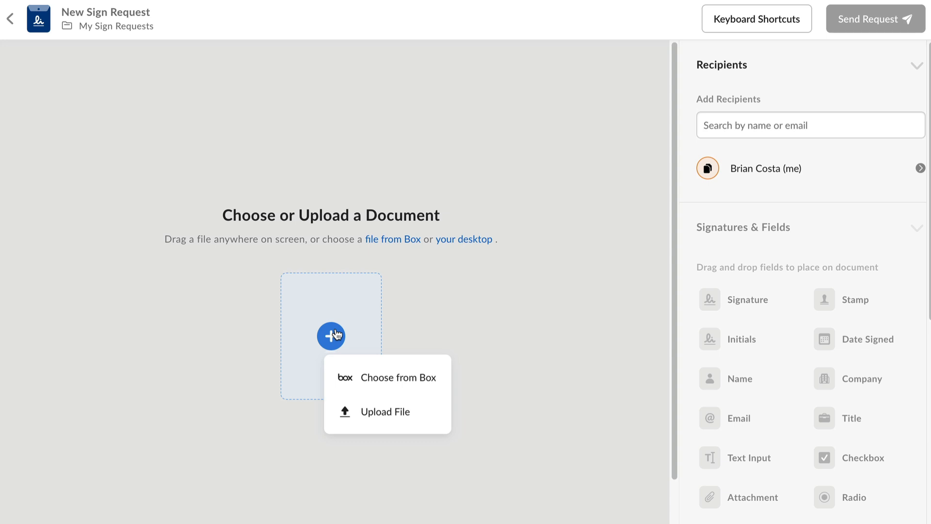
pyautogui.click(409, 377)
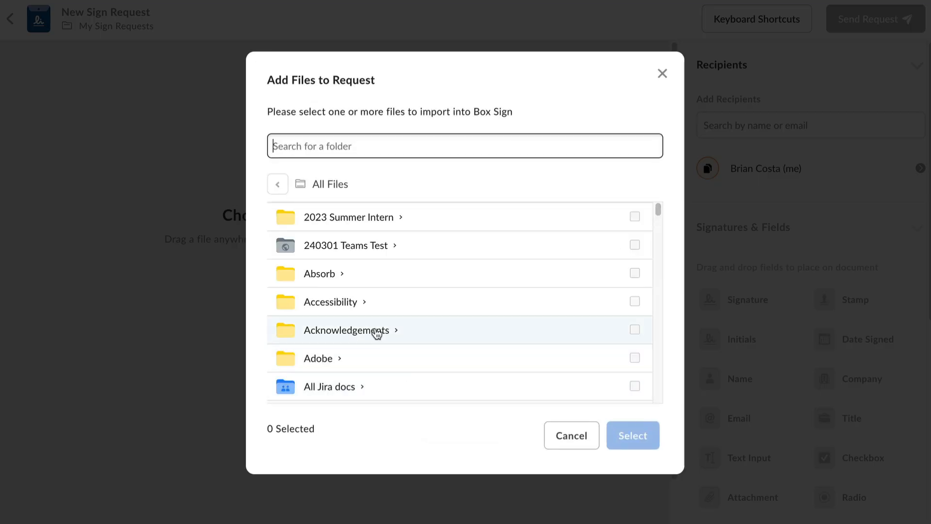
pyautogui.click(377, 333)
pyautogui.click(645, 244)
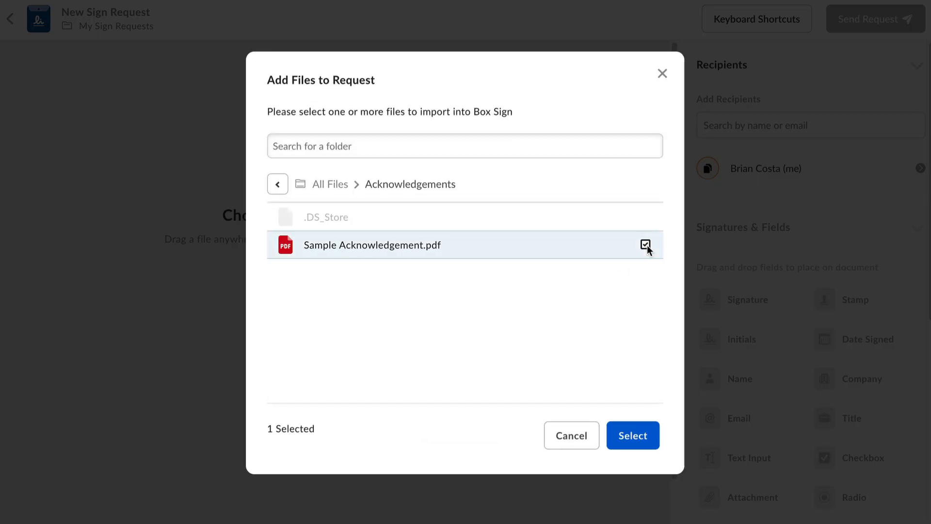
pyautogui.click(631, 432)
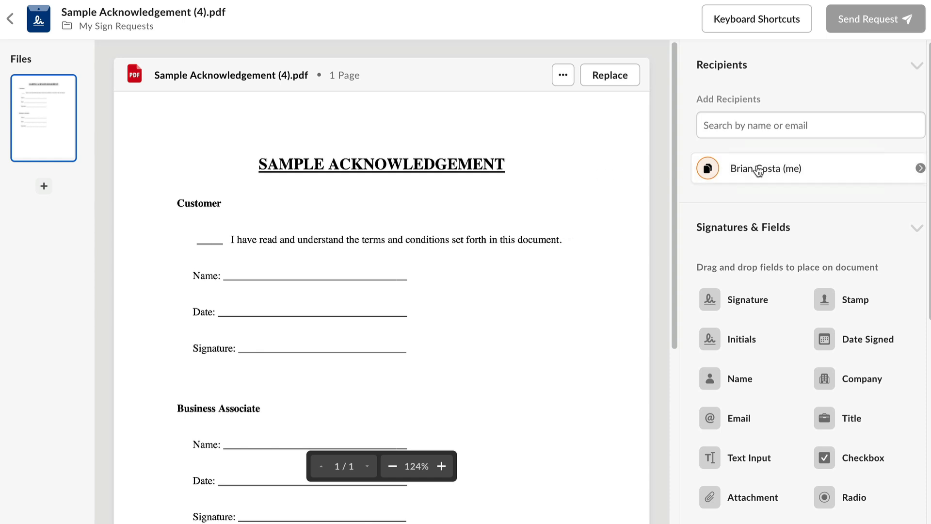
# Set the sender's own role in the request to Signer and return to the recipients list.
pyautogui.click(788, 179)
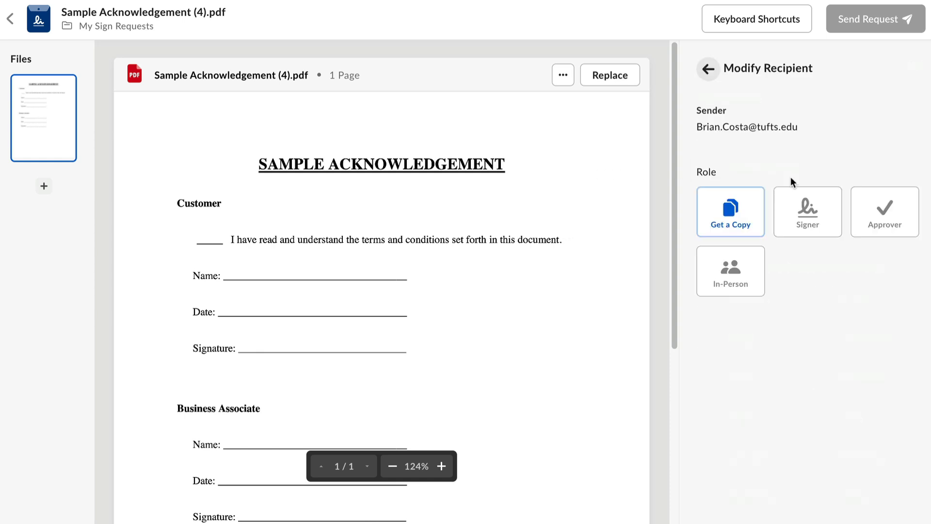
pyautogui.click(784, 198)
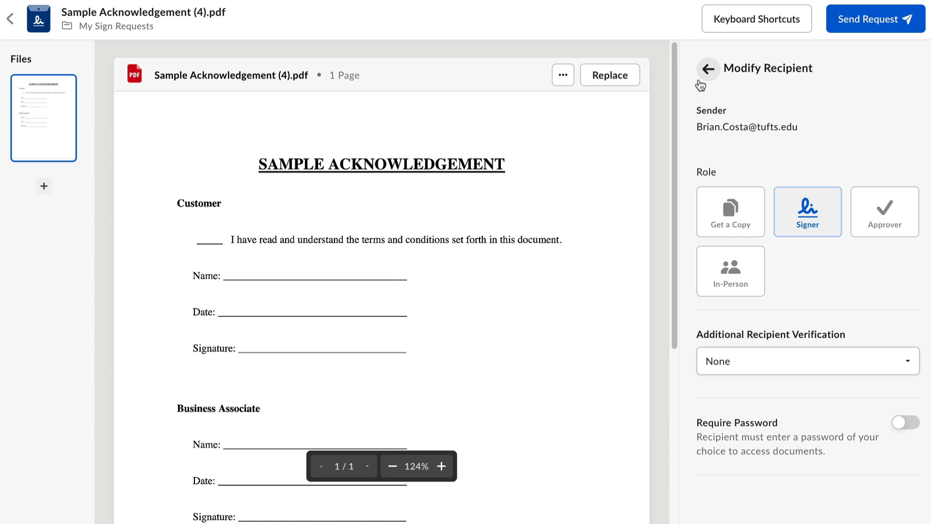
pyautogui.click(708, 69)
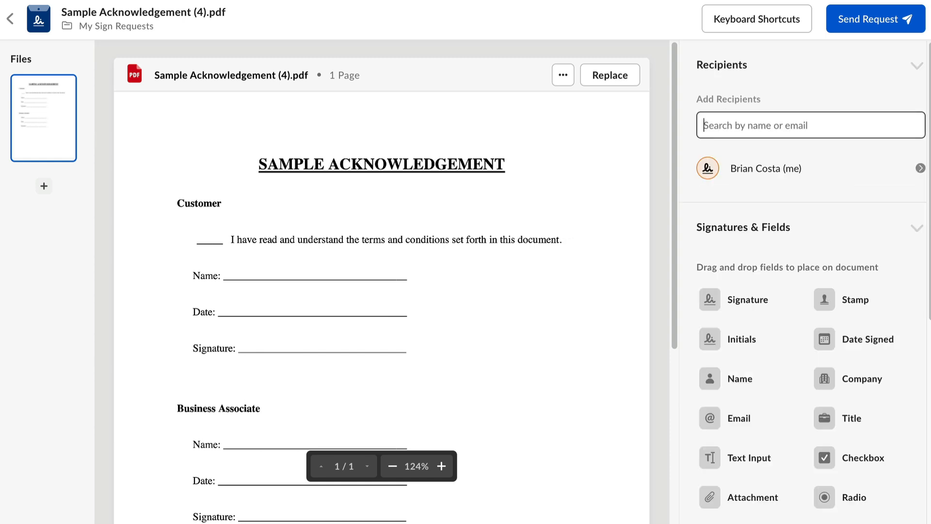
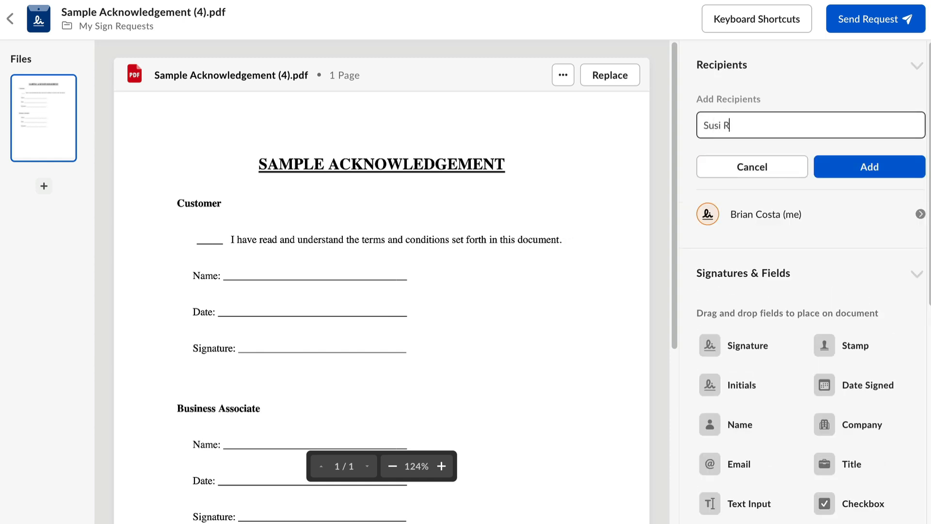
# Look up a colleague by name and select the matching contact as a recipient.
pyautogui.click(802, 160)
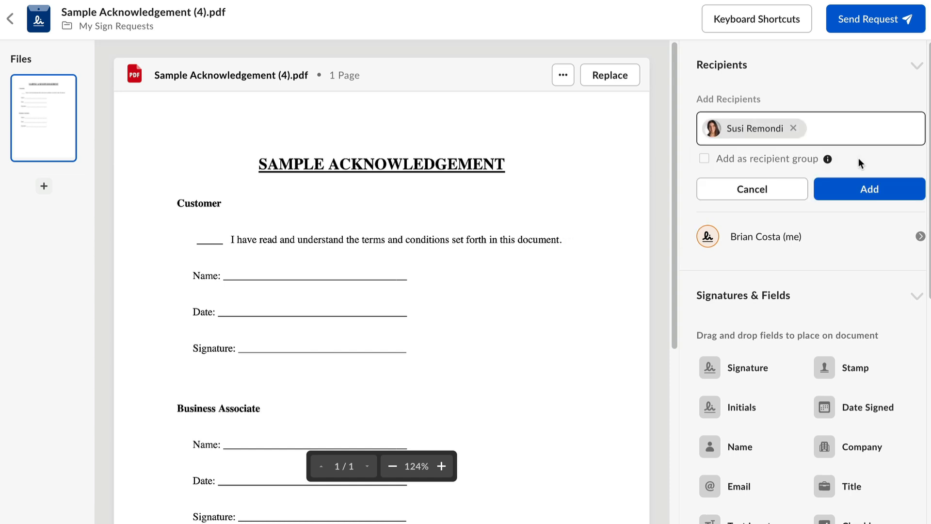
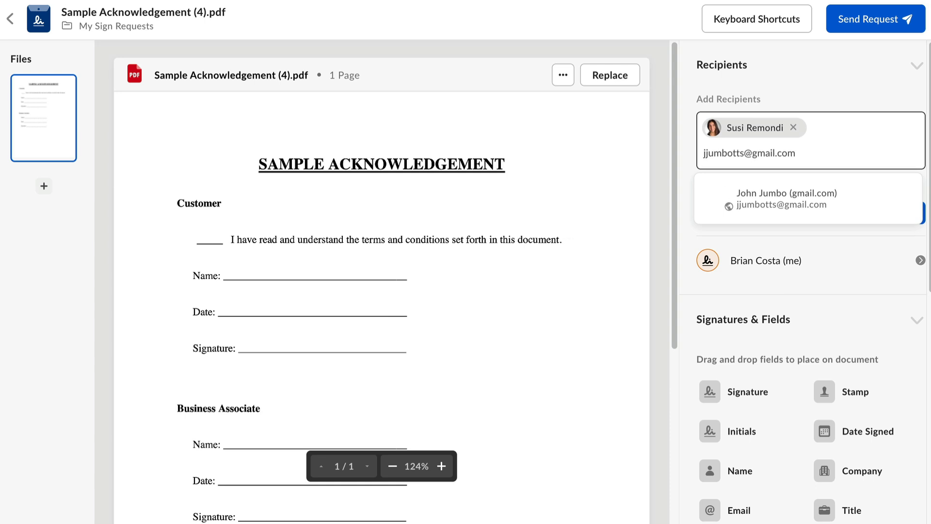
# Enter the external recipient's e-mail address as another recipient.
pyautogui.press('Return')
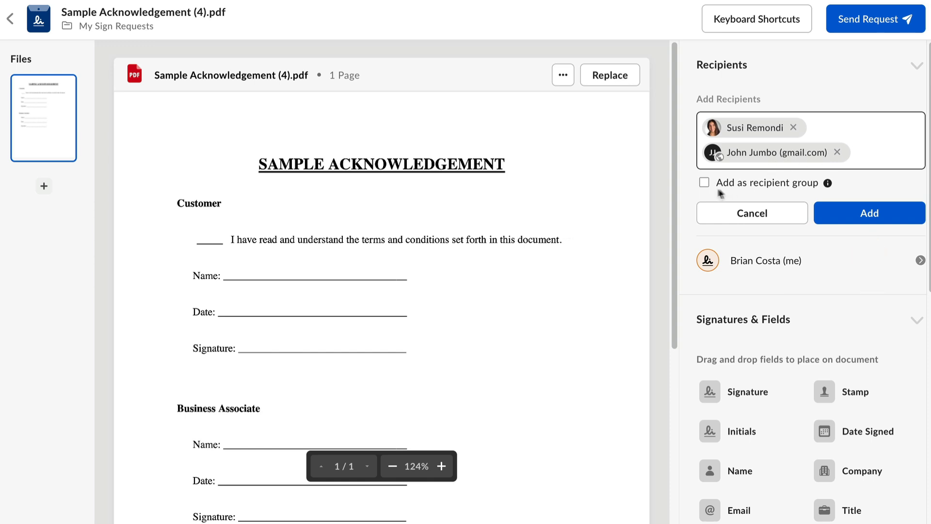
# Remove the colleague from the pending recipients and add only the external recipient to the request.
pyautogui.click(704, 183)
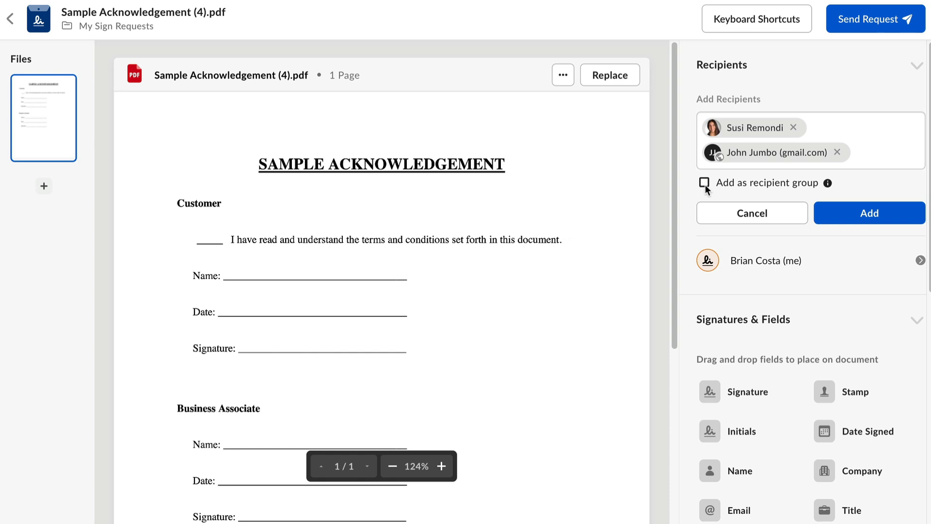
pyautogui.click(794, 128)
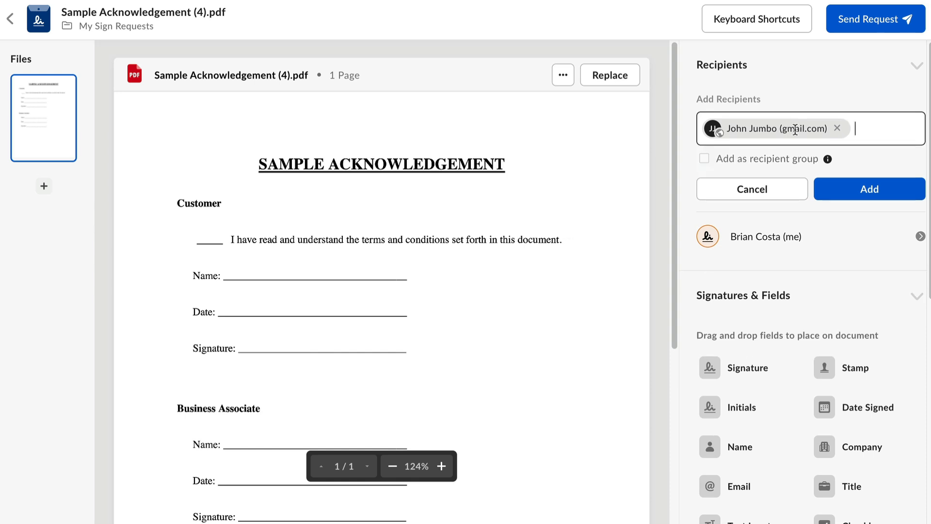
pyautogui.click(839, 198)
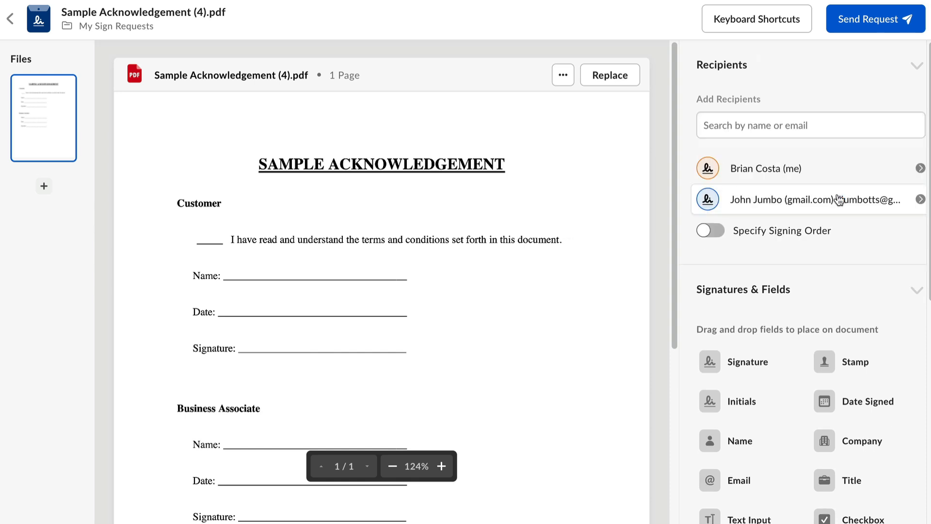
# Check the external recipient's settings and specify a signing order with the external recipient as 1 and the sender as 2.
pyautogui.click(838, 199)
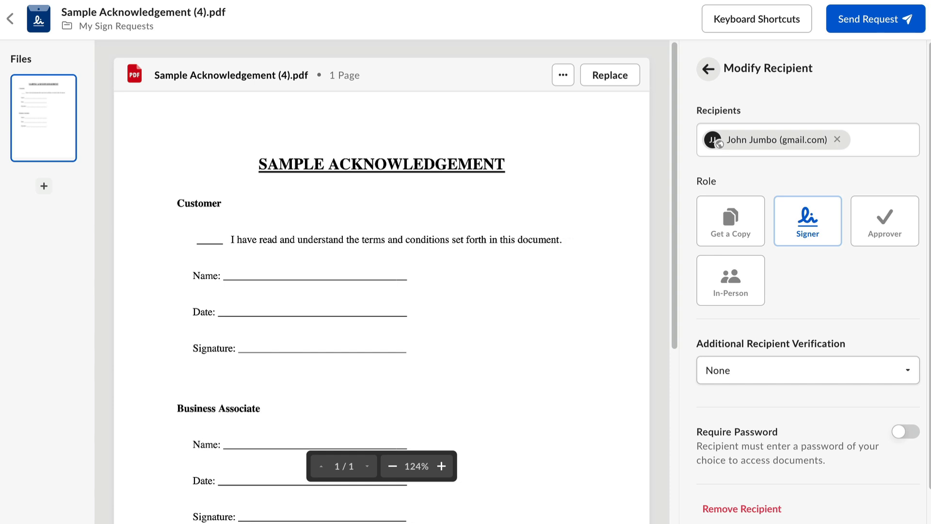
pyautogui.click(710, 70)
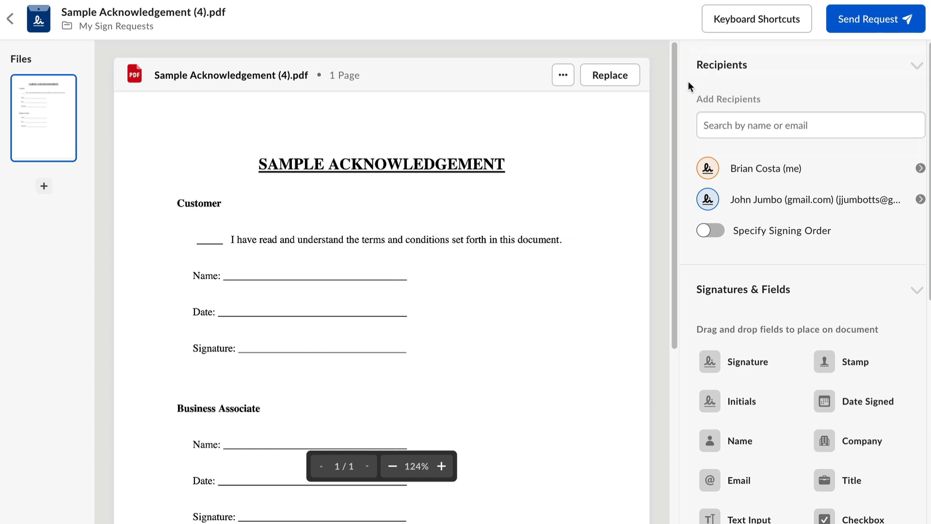
pyautogui.click(717, 233)
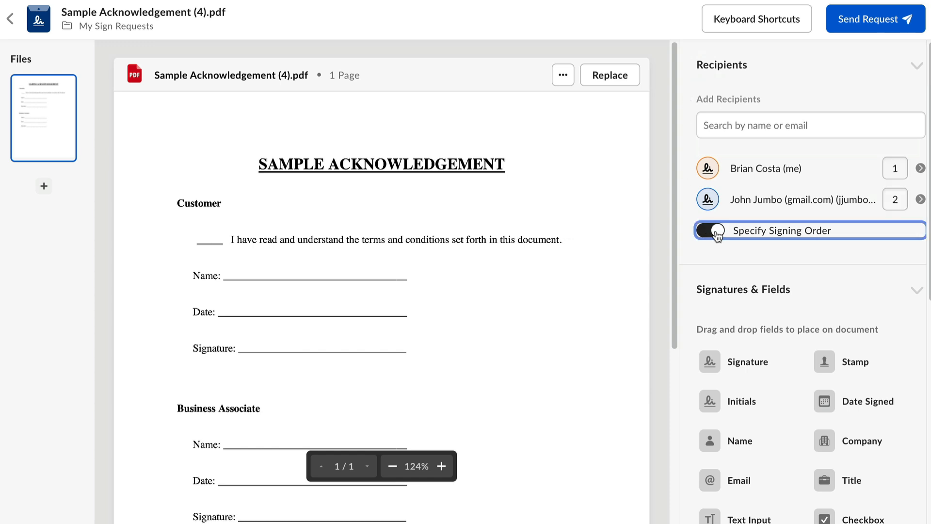
pyautogui.click(902, 199)
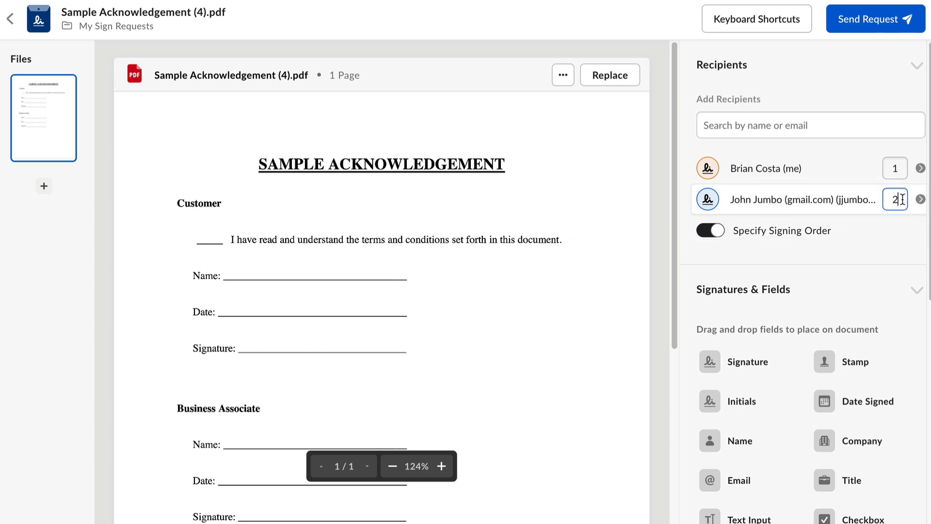
pyautogui.press('BackSpace')
pyautogui.write('1')
pyautogui.click(899, 169)
pyautogui.press('BackSpace')
pyautogui.write('2')
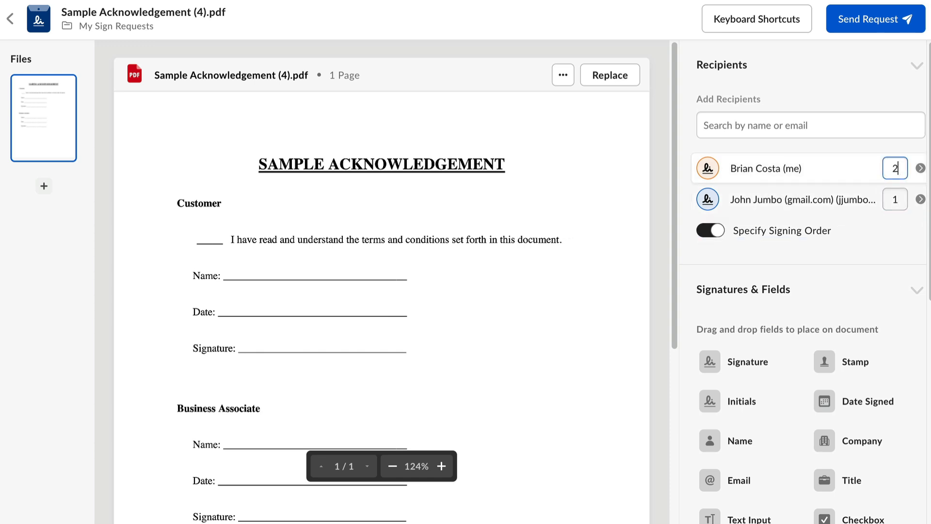
# Place a Name field on the Customer section's Name line and assign it to the external recipient.
pyautogui.scroll(-4, 864, 281)
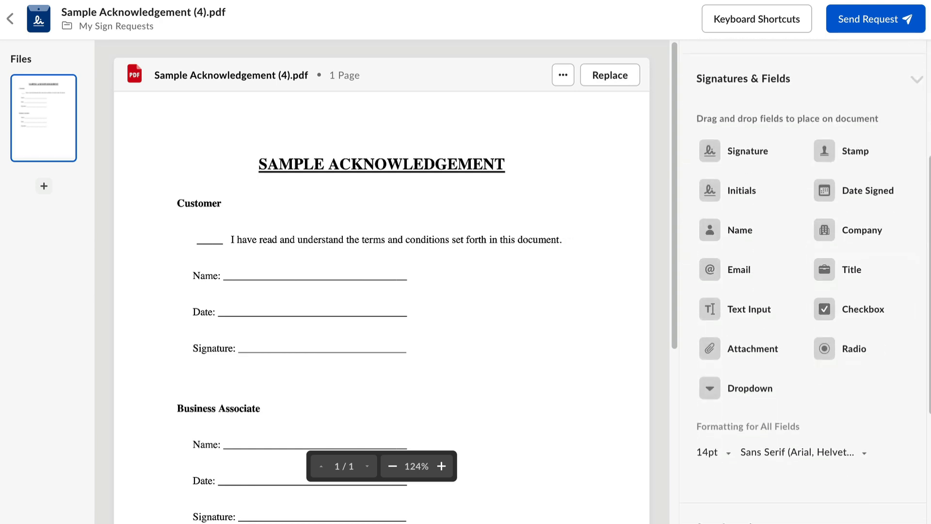
pyautogui.moveTo(722, 230); pyautogui.dragTo(300, 278)
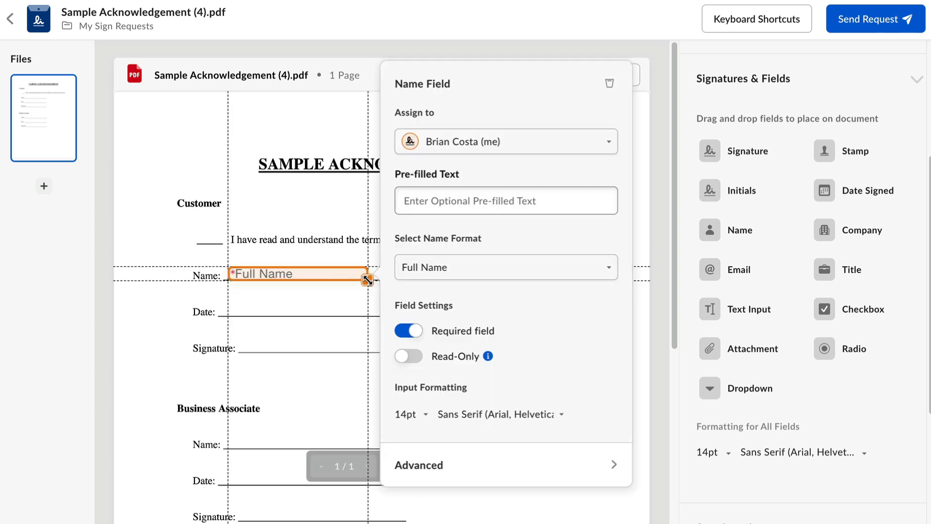
pyautogui.moveTo(367, 280); pyautogui.dragTo(372, 280)
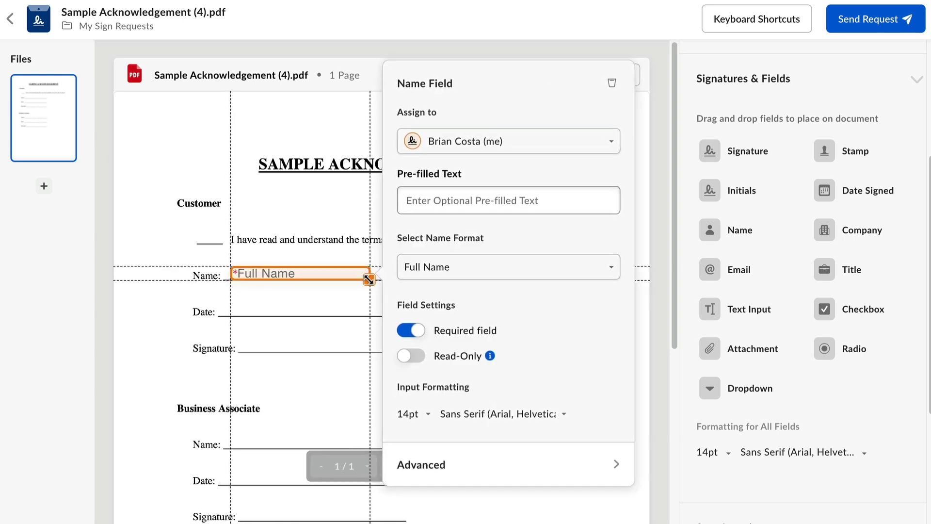
pyautogui.click(531, 153)
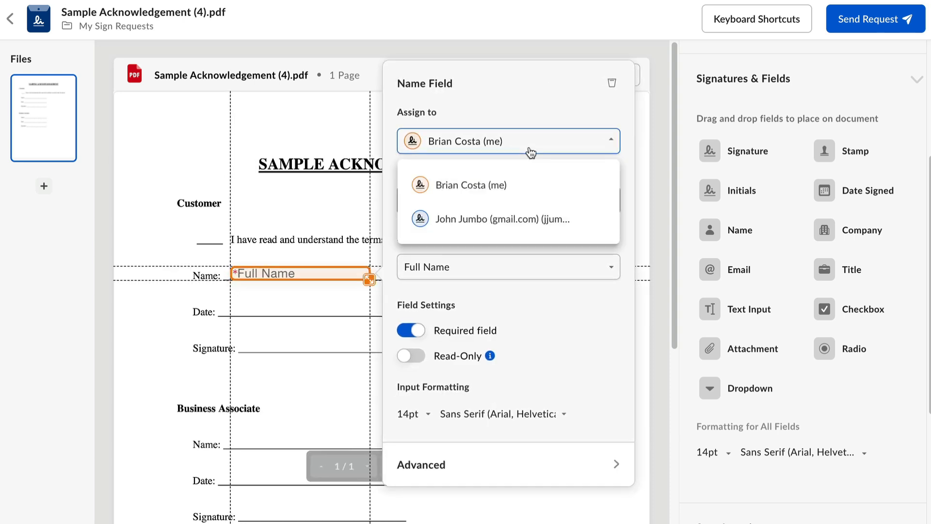
pyautogui.click(501, 228)
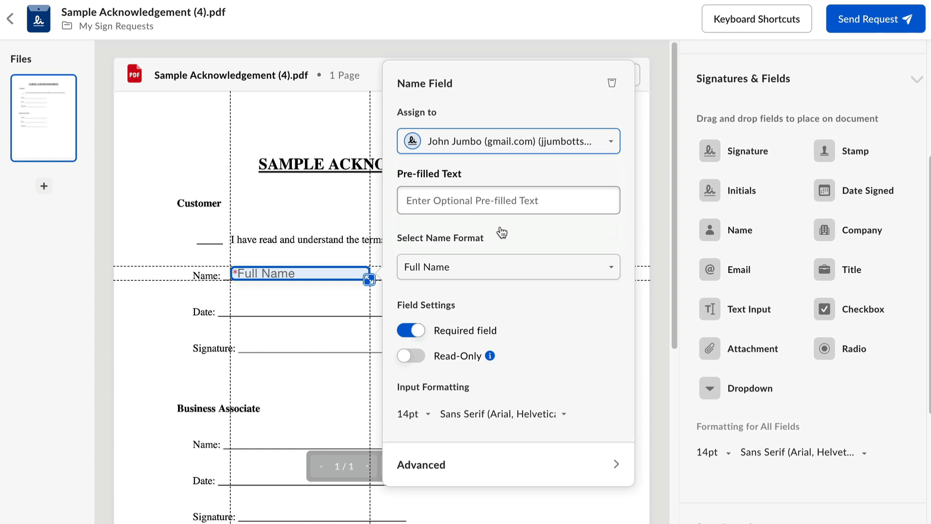
pyautogui.click(353, 302)
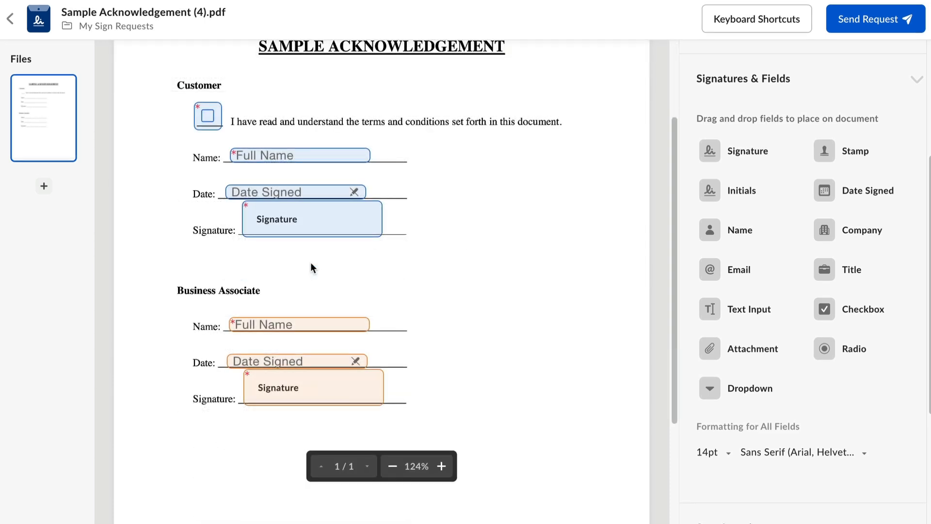
# Make the Customer section's checkbox field optional by turning off its Required field setting.
pyautogui.click(209, 119)
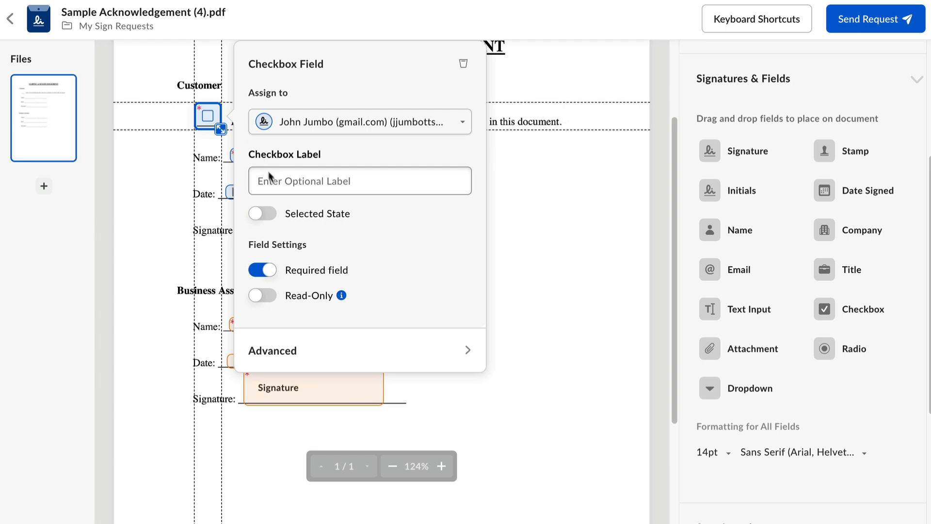
pyautogui.click(265, 270)
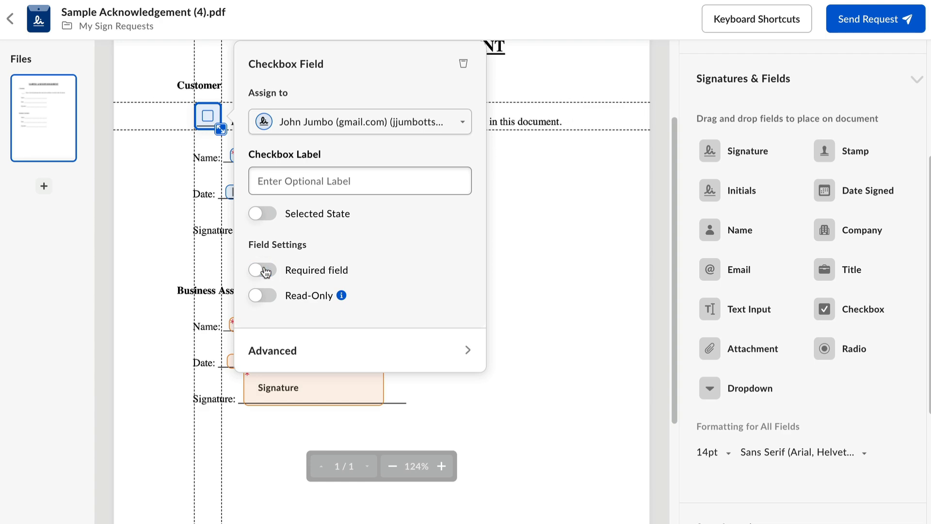
pyautogui.click(528, 289)
# Set the save location for completed requests to the Acknowledgements folder.
pyautogui.scroll(-5, 842, 392)
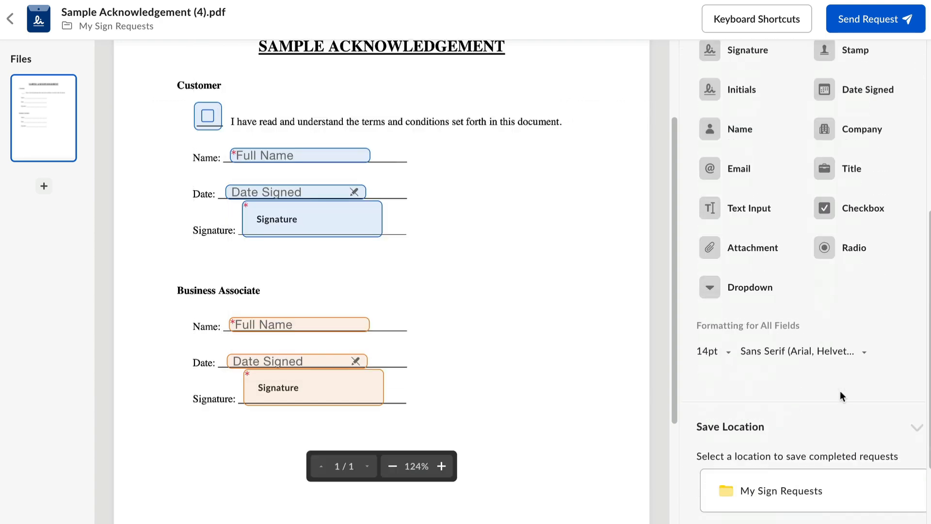
pyautogui.click(846, 404)
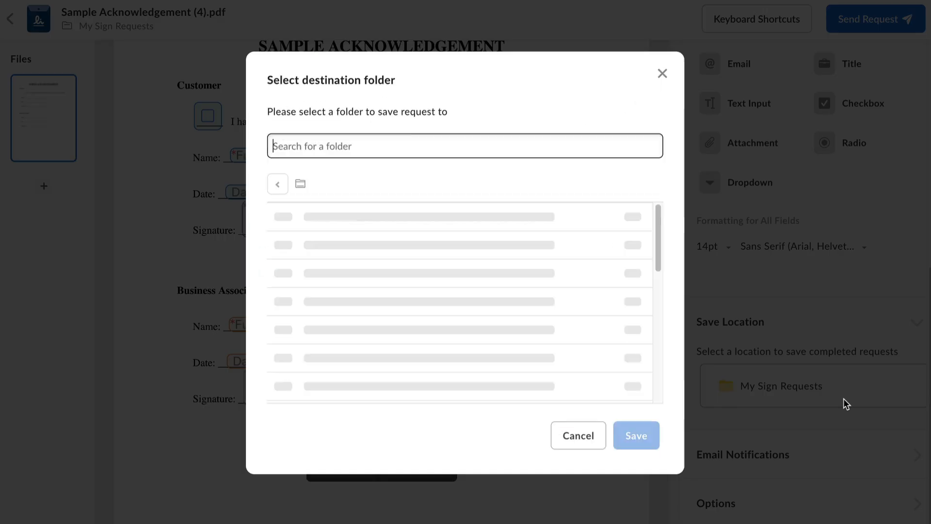
pyautogui.click(331, 184)
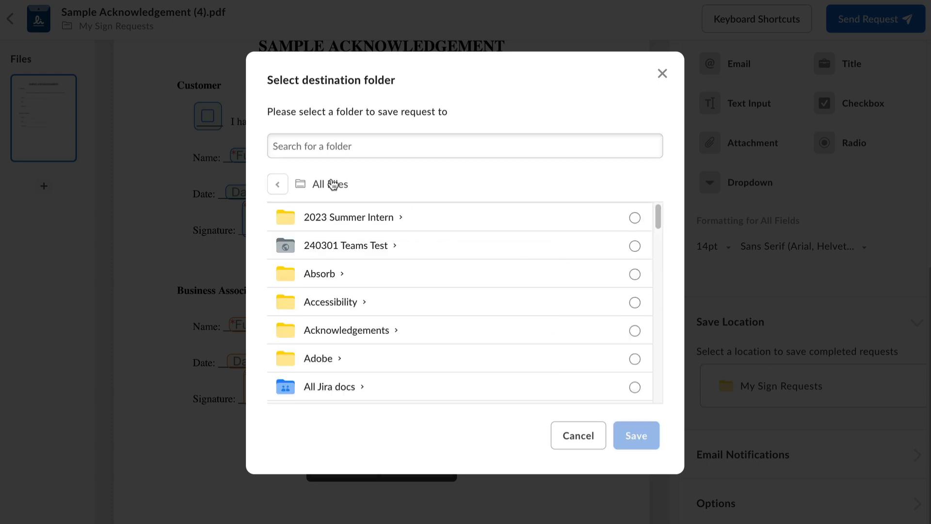
pyautogui.click(635, 330)
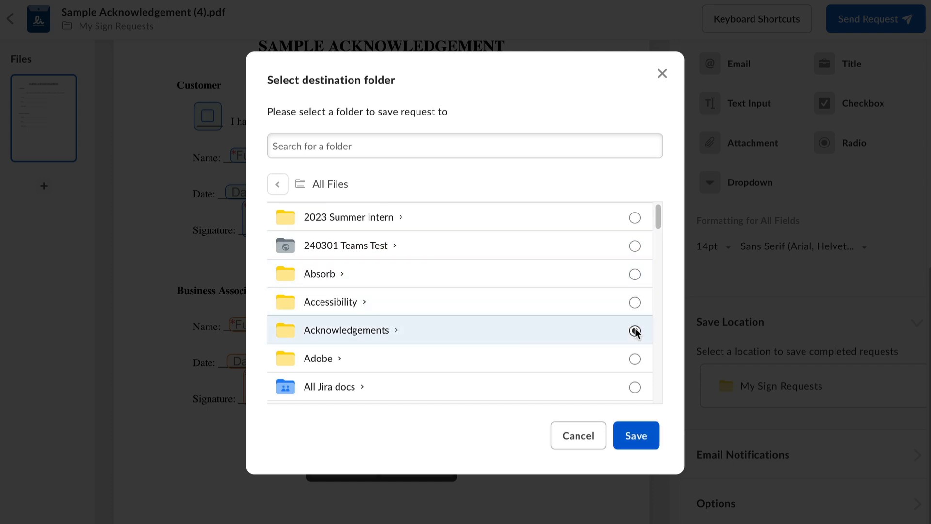
pyautogui.click(650, 447)
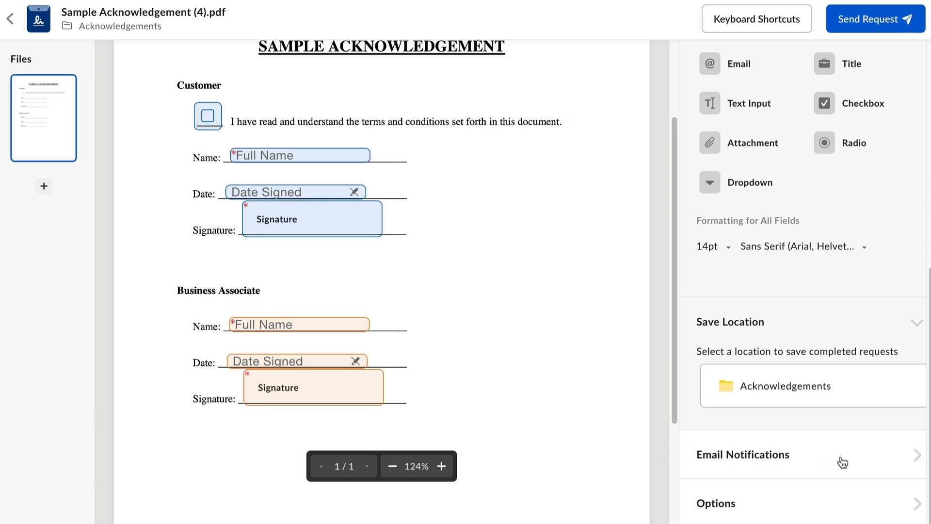
# Set the e-mail subject to "Acknowledgement - " plus the external recipient's name, the message to "Please review and sign ASAP!", and enable automatic reminders.
pyautogui.click(870, 467)
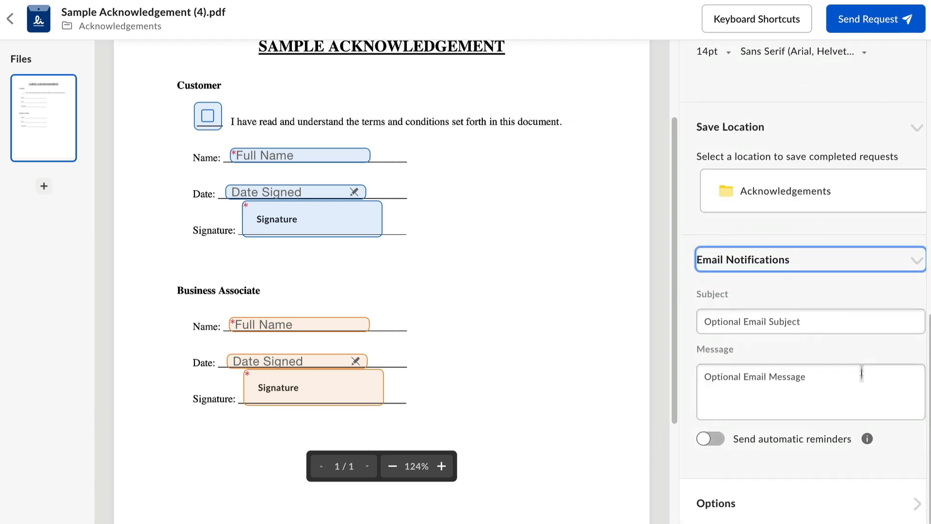
pyautogui.click(859, 320)
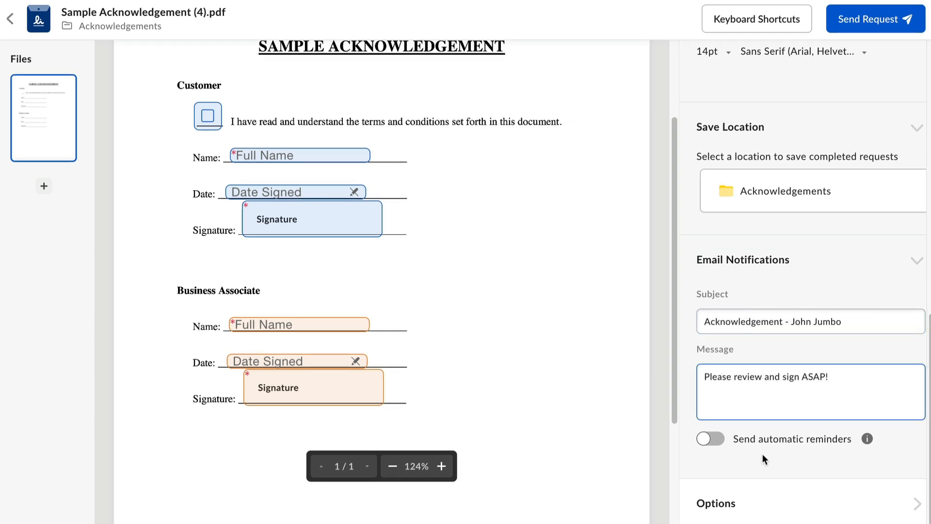
pyautogui.click(763, 454)
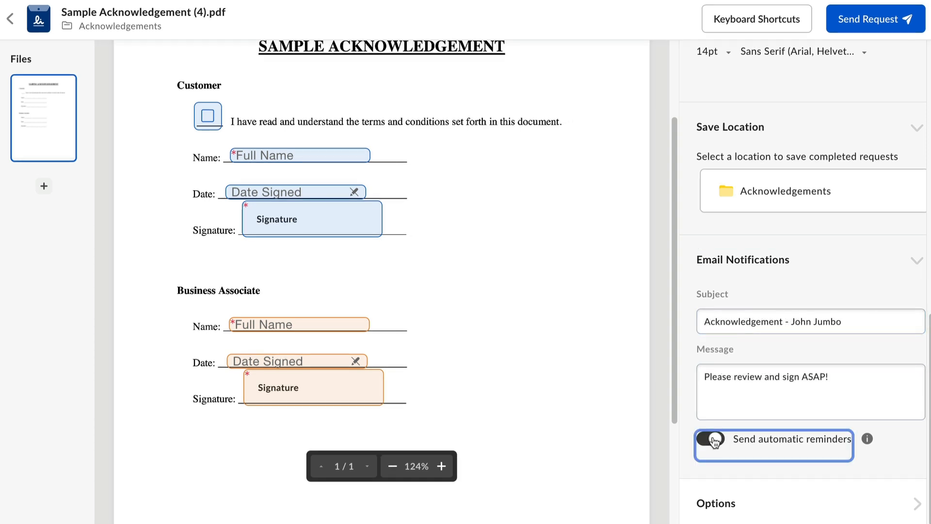
pyautogui.click(892, 455)
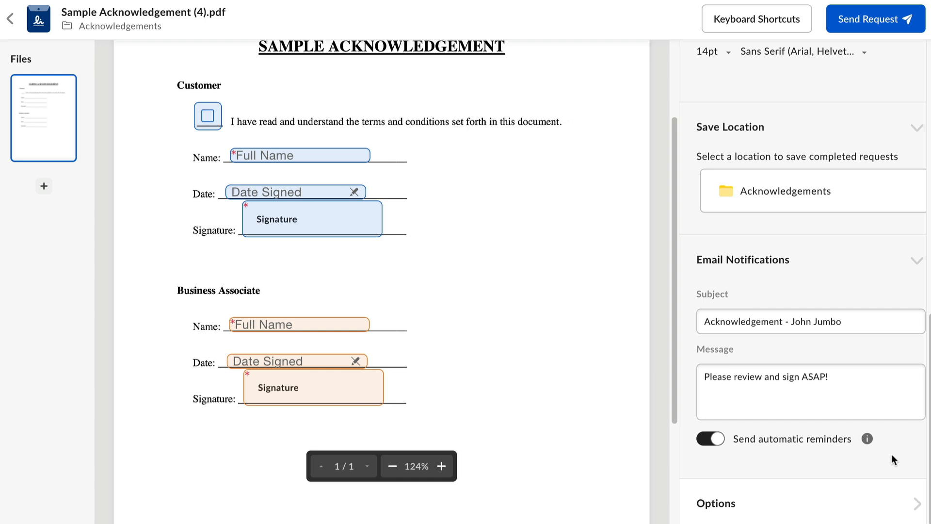
# Rename the request file by replacing "(4)" in Sample Acknowledgement (4).pdf with a hyphen and the external recipient's full name.
pyautogui.click(868, 503)
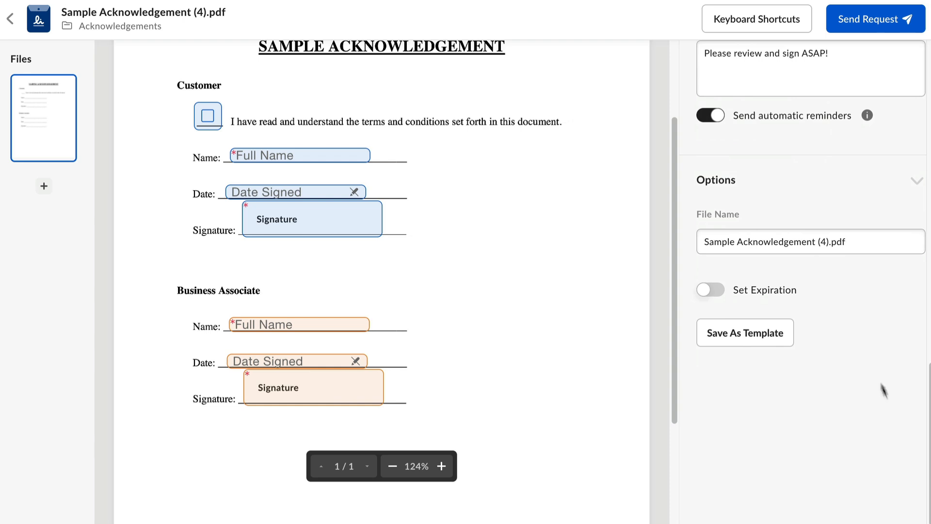
pyautogui.click(830, 242)
pyautogui.press('BackSpace')
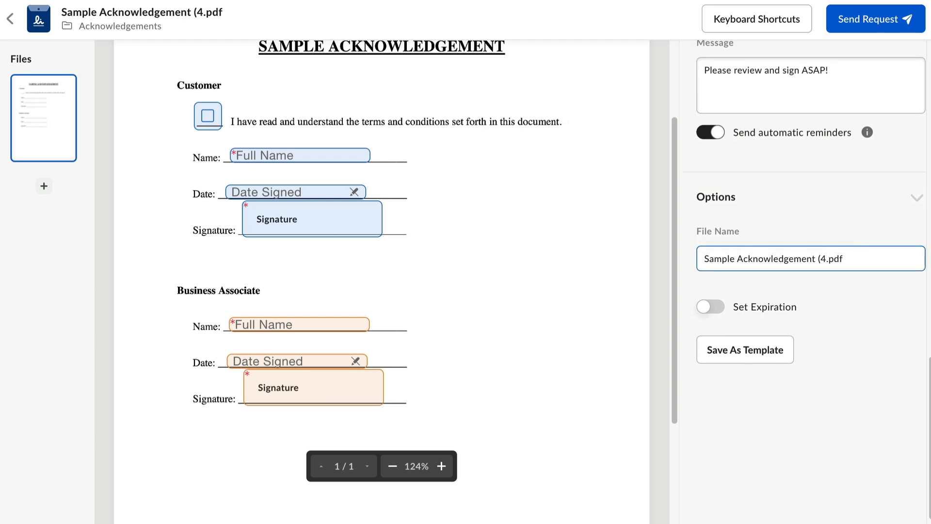
pyautogui.press('BackSpace')
pyautogui.press('BackSpace')
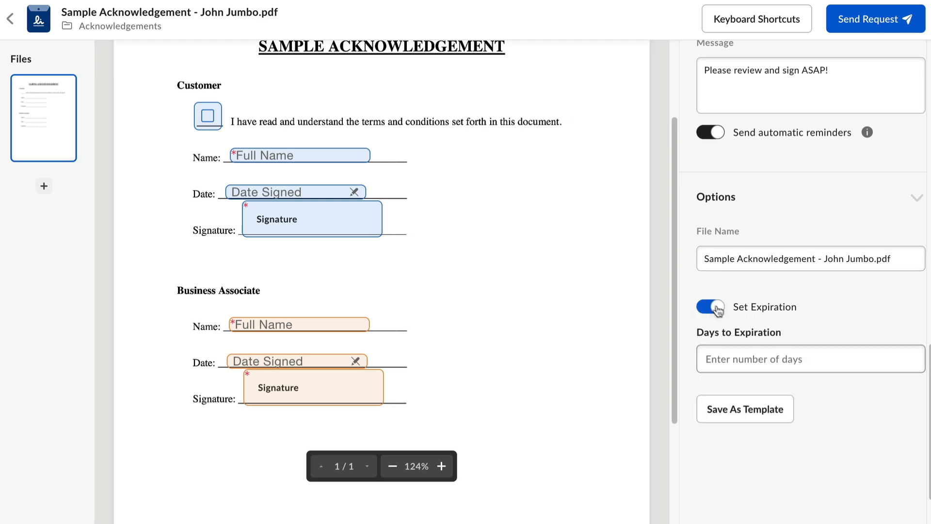
# Set the signature request to expire after 10 days and send it to the recipients.
pyautogui.click(755, 349)
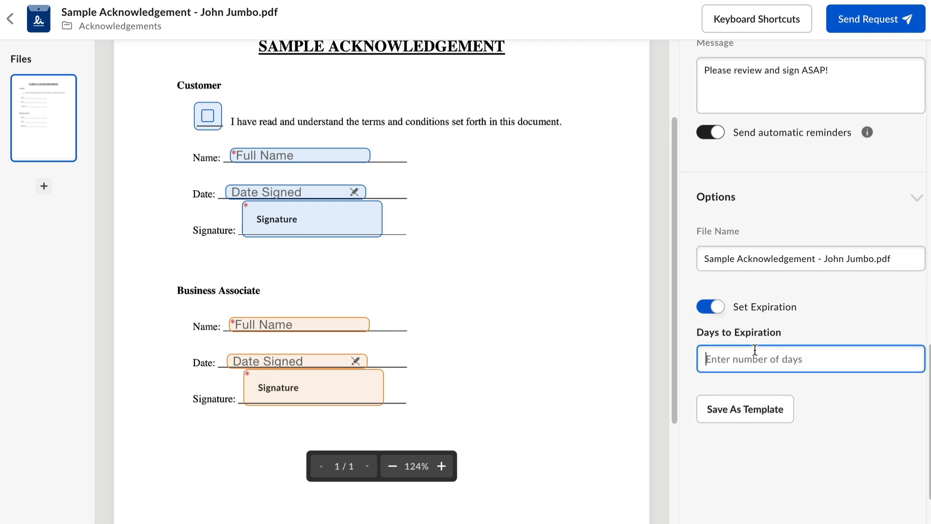
pyautogui.write('10')
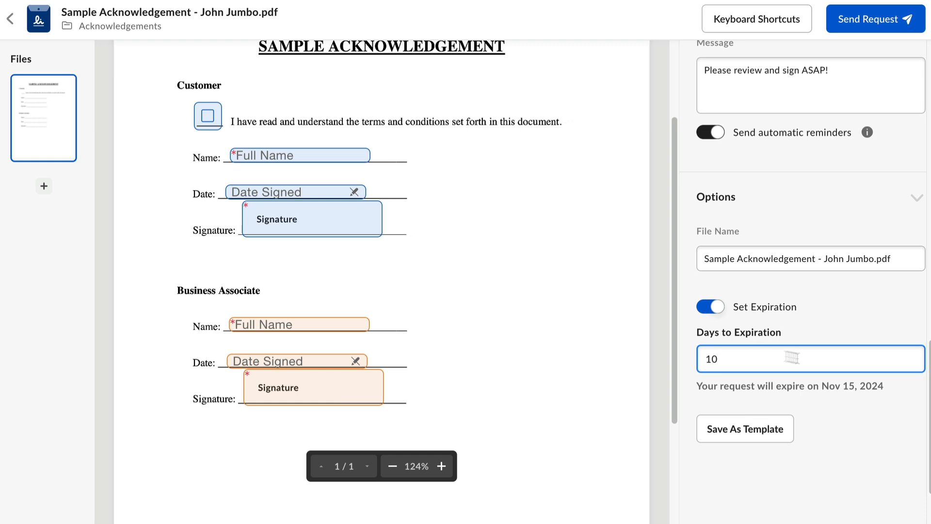
pyautogui.click(872, 427)
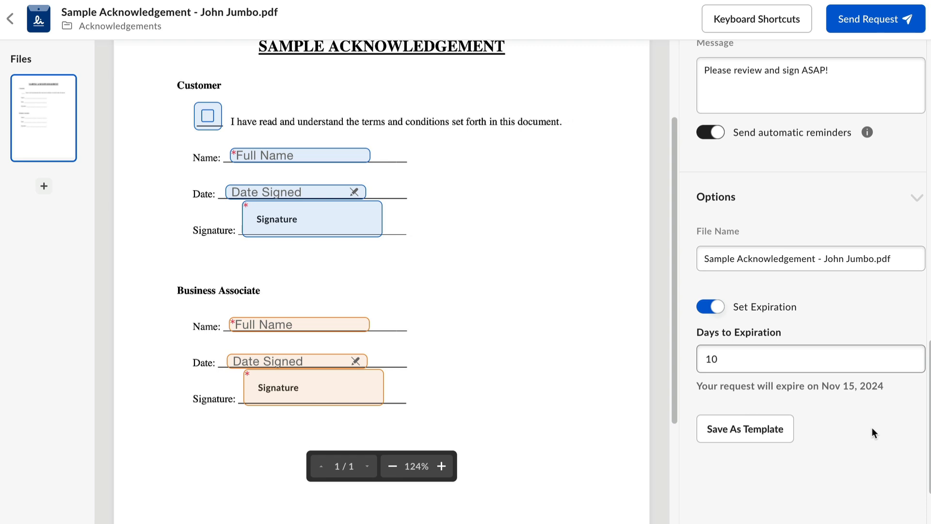
pyautogui.click(886, 22)
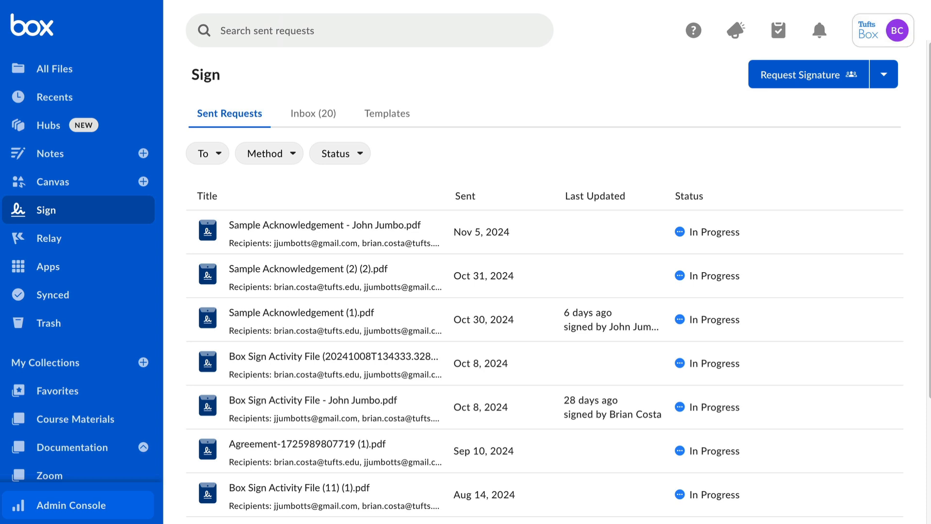
# Check the further options for the newly sent Sample Acknowledgement request and view its details.
pyautogui.moveTo(751, 226)
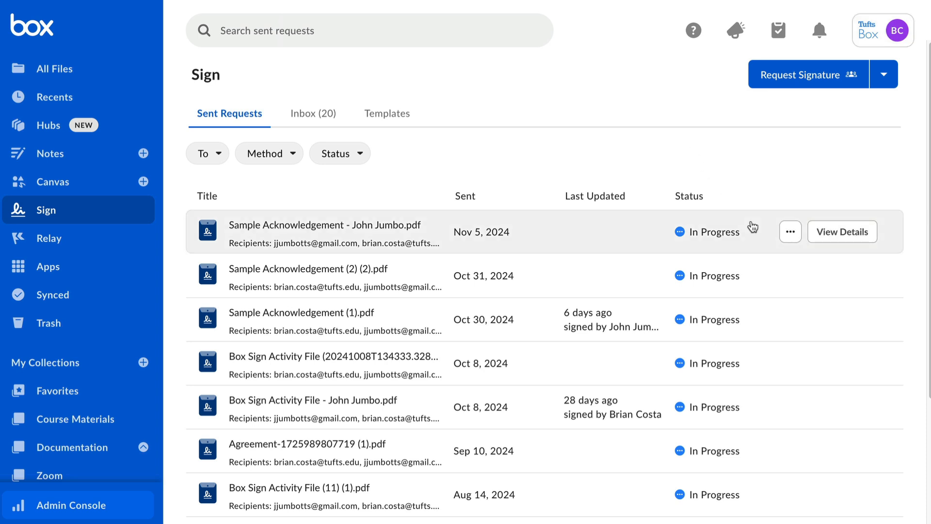
pyautogui.click(790, 232)
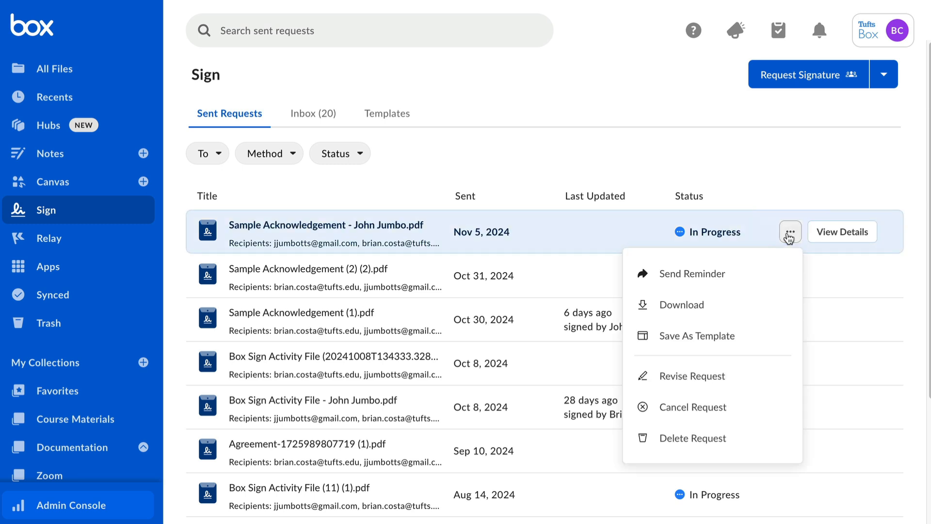
pyautogui.click(818, 233)
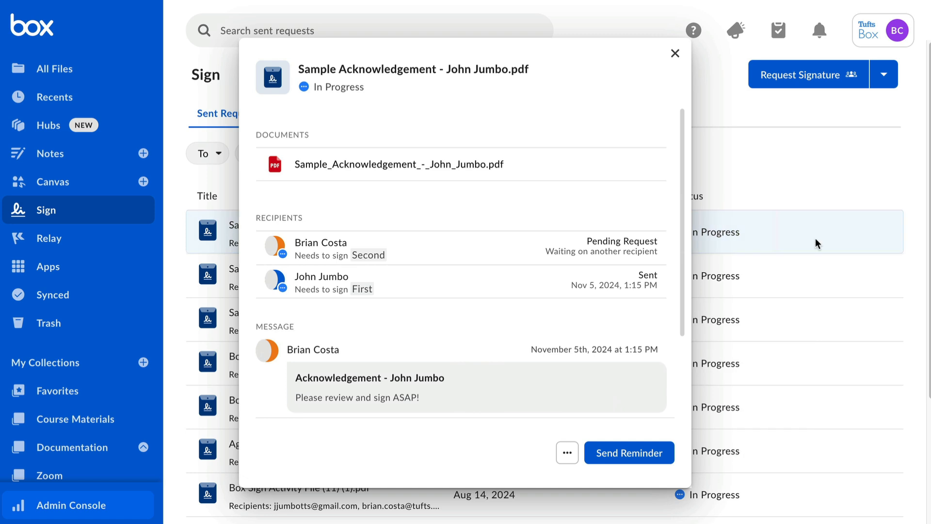